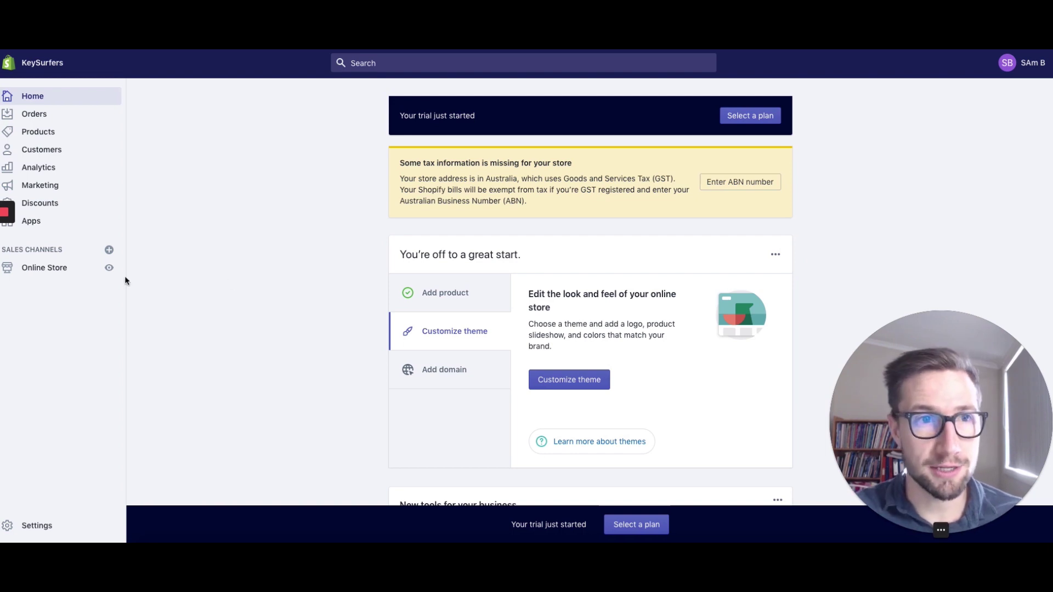
# Go to Online Store > Domains to see keysurfers.myshopify.com listed as primary
pyautogui.click(53, 270)
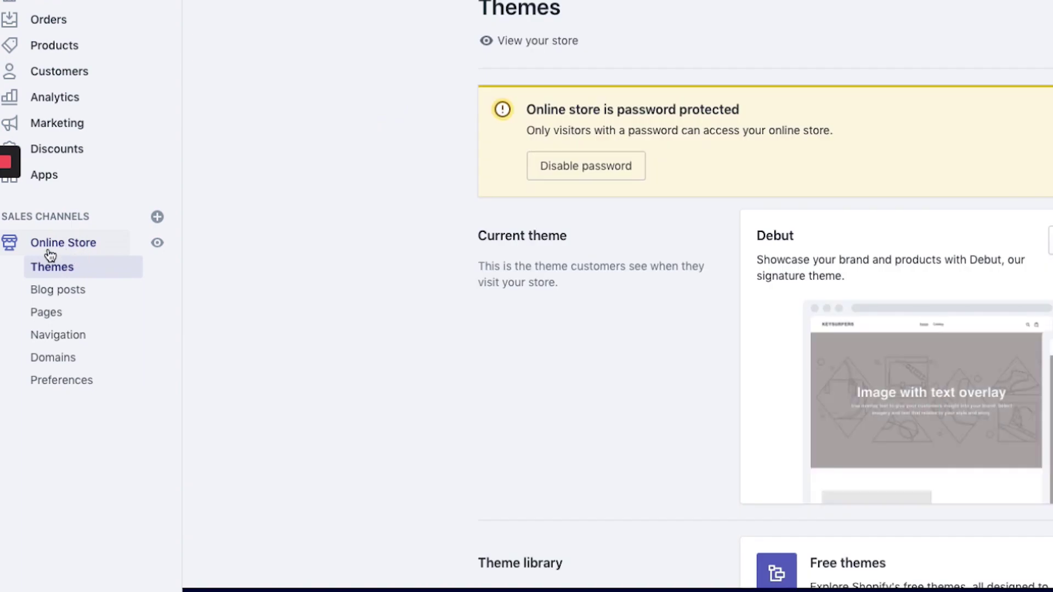
pyautogui.click(52, 358)
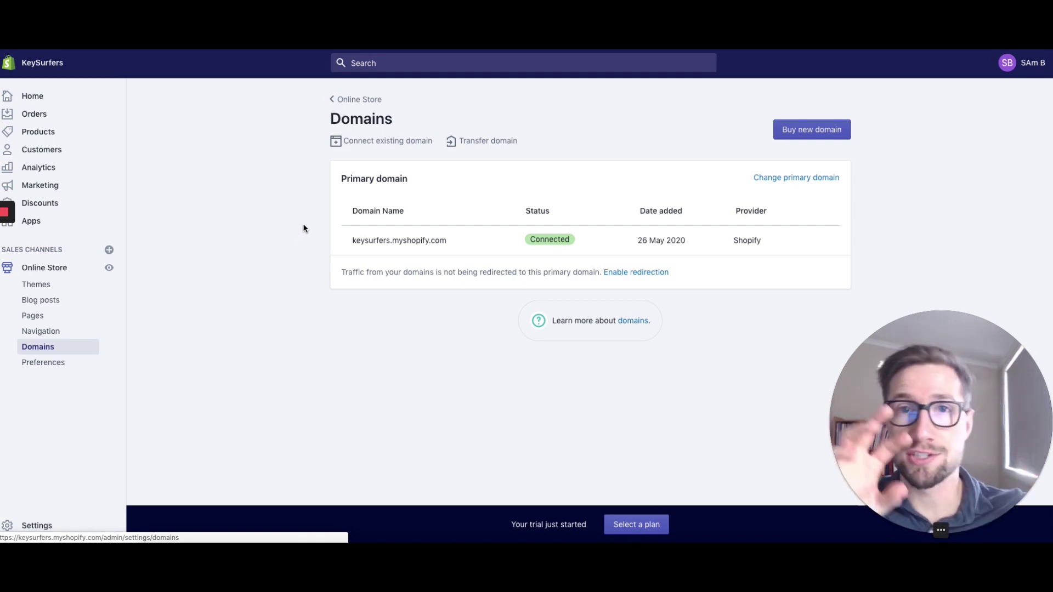
# Connect the existing domain key-surfers.com and continue to the provider step
pyautogui.click(390, 141)
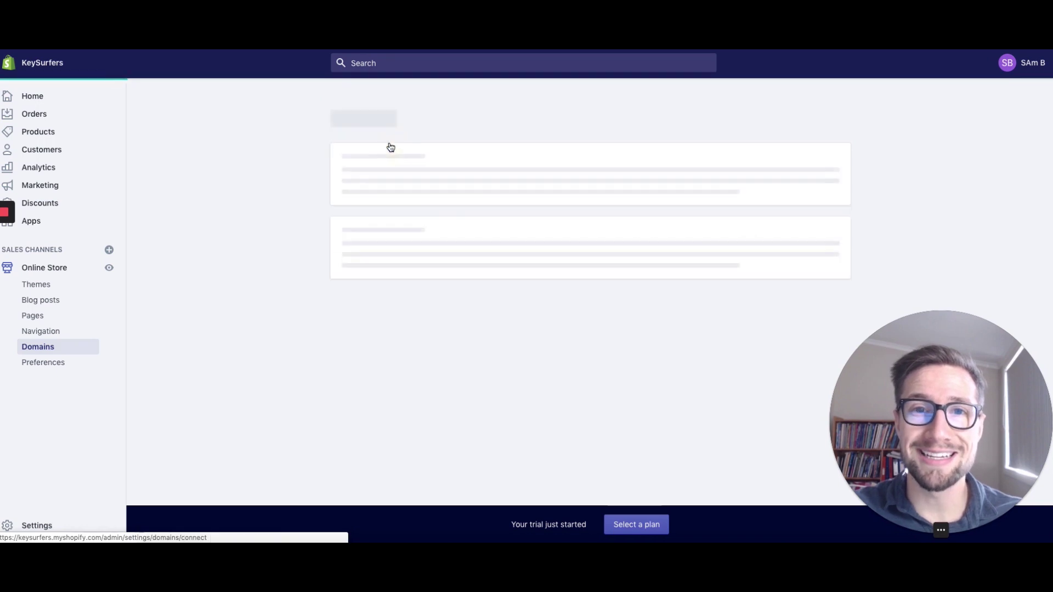
pyautogui.click(528, 189)
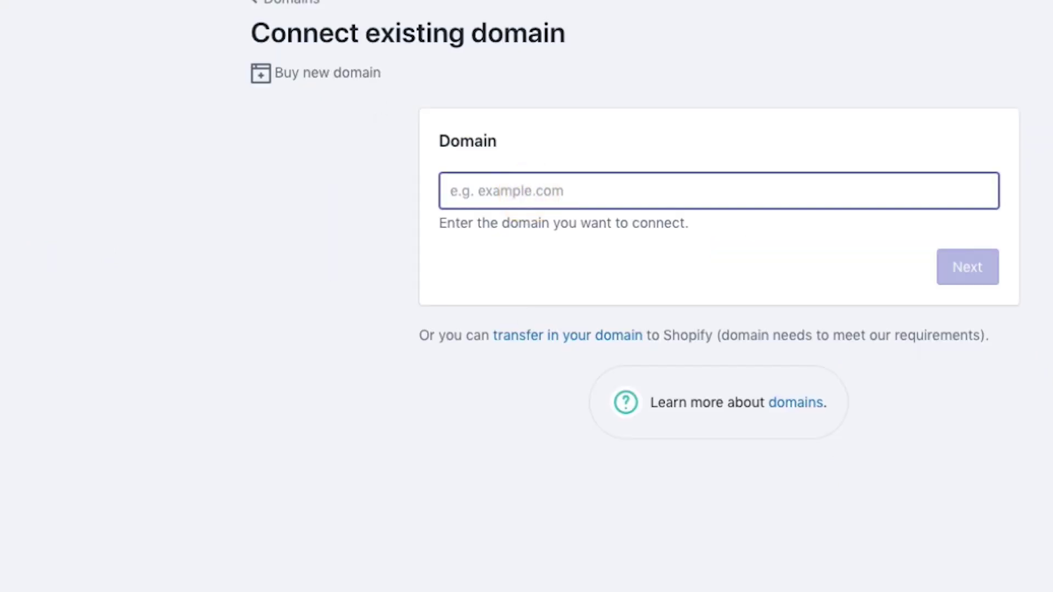
pyautogui.write('key-surfers.com')
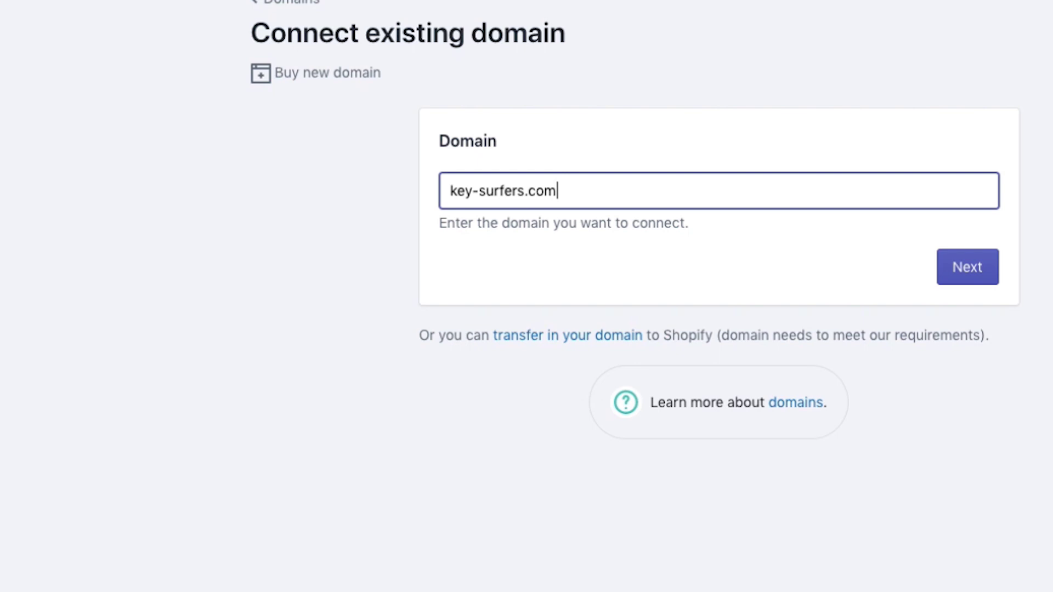
pyautogui.click(957, 274)
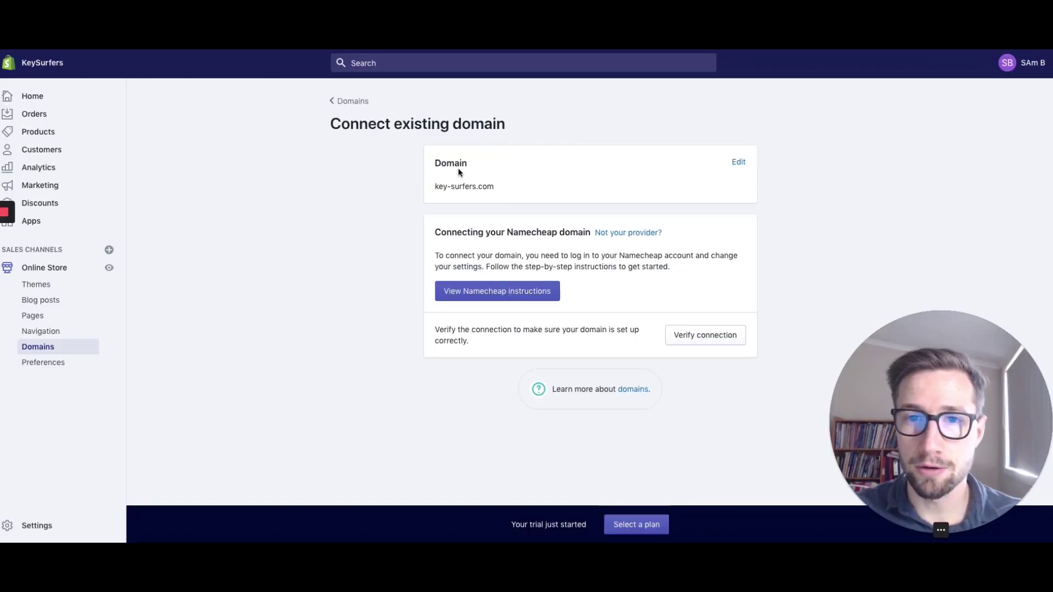
# Highlight the instruction text mentioning the Namecheap account for emphasis
pyautogui.moveTo(440, 257); pyautogui.dragTo(471, 293)
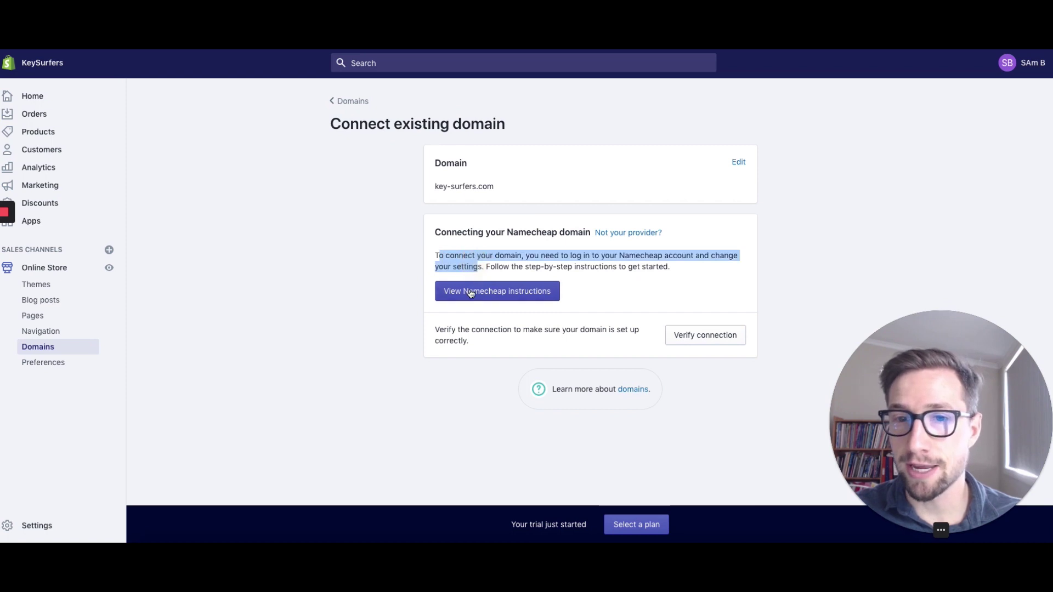
pyautogui.click(609, 261)
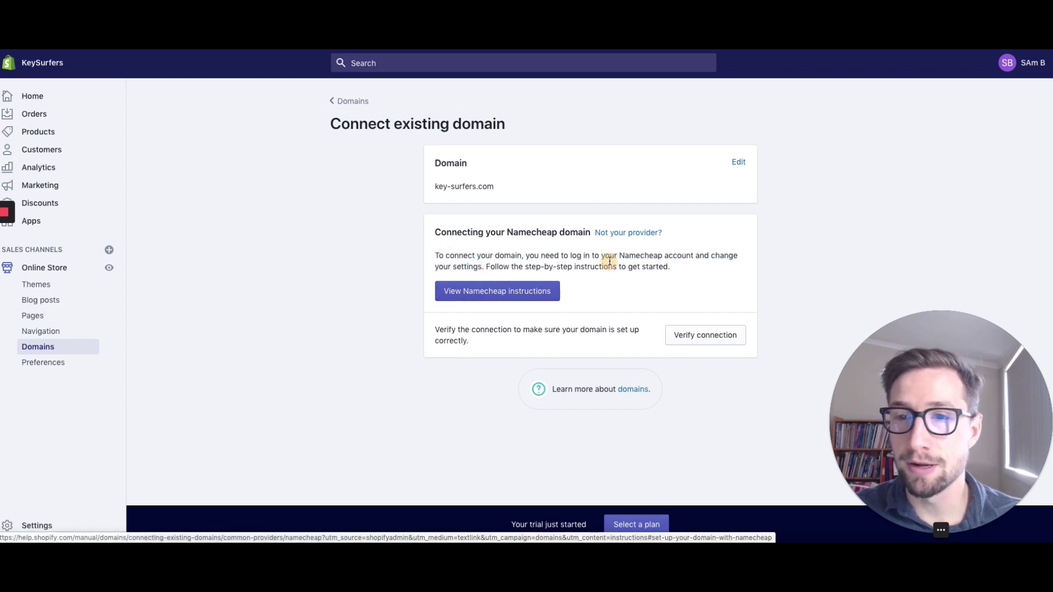
pyautogui.moveTo(642, 258); pyautogui.dragTo(702, 255)
pyautogui.click(702, 255)
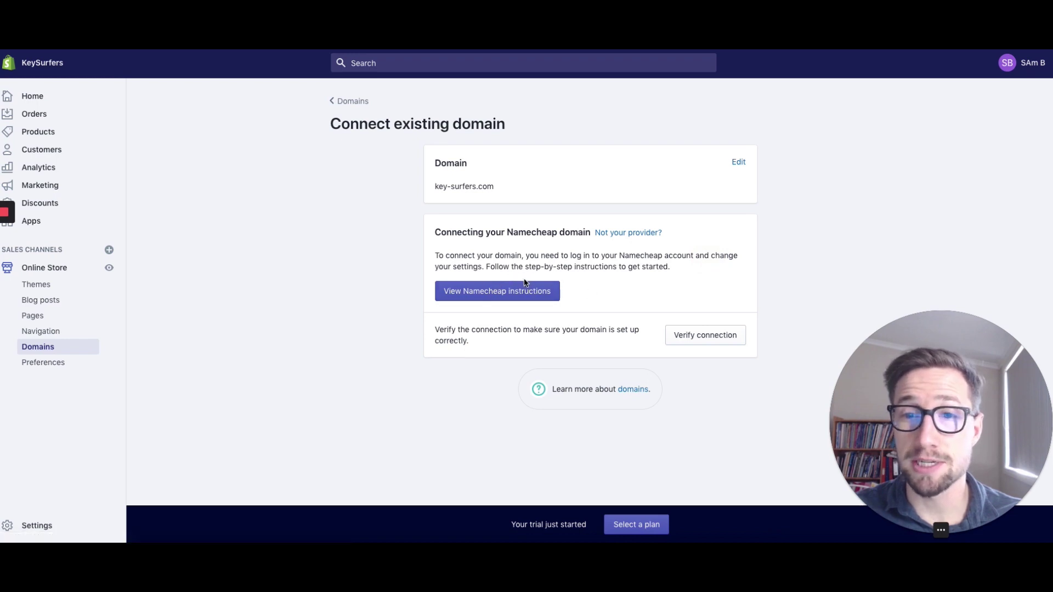
# Open the Namecheap setup guide to find the A record 23.227.38.65 and CNAME shops.myshopify.com
pyautogui.click(496, 291)
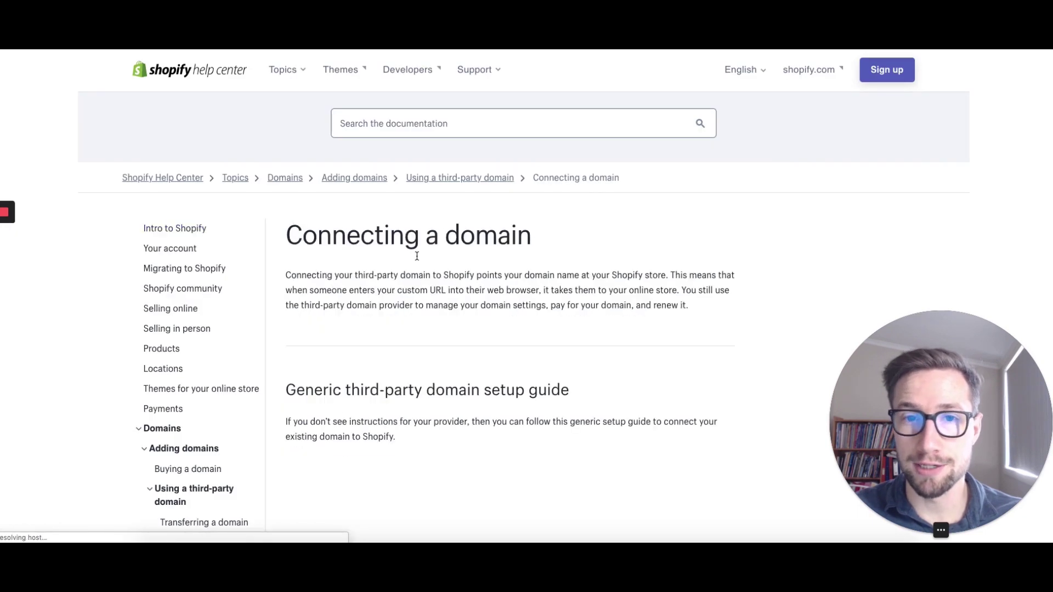
pyautogui.scroll(-6, 493, 247)
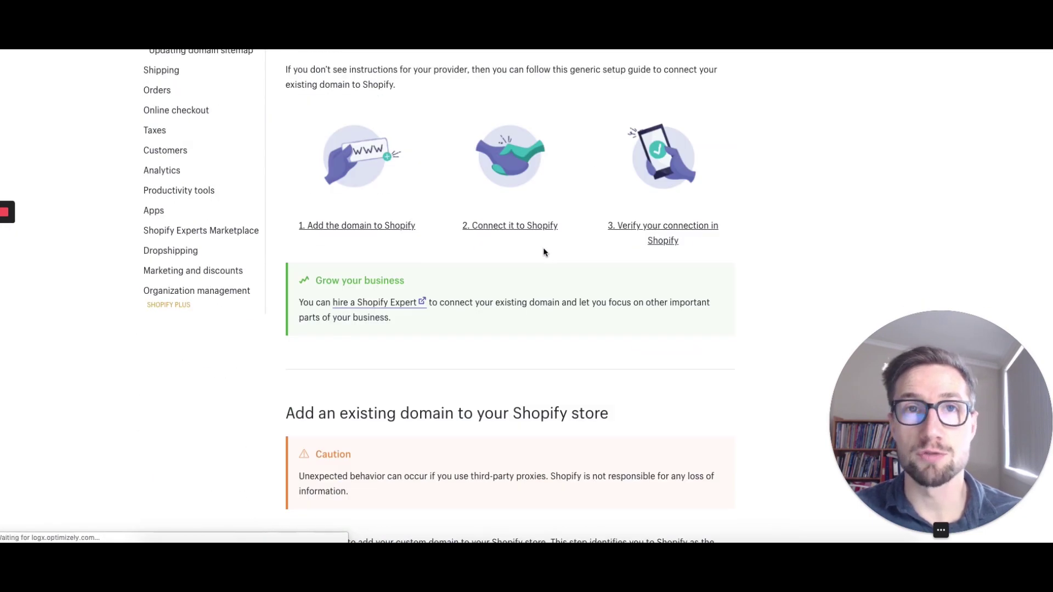
pyautogui.scroll(-15, 523, 249)
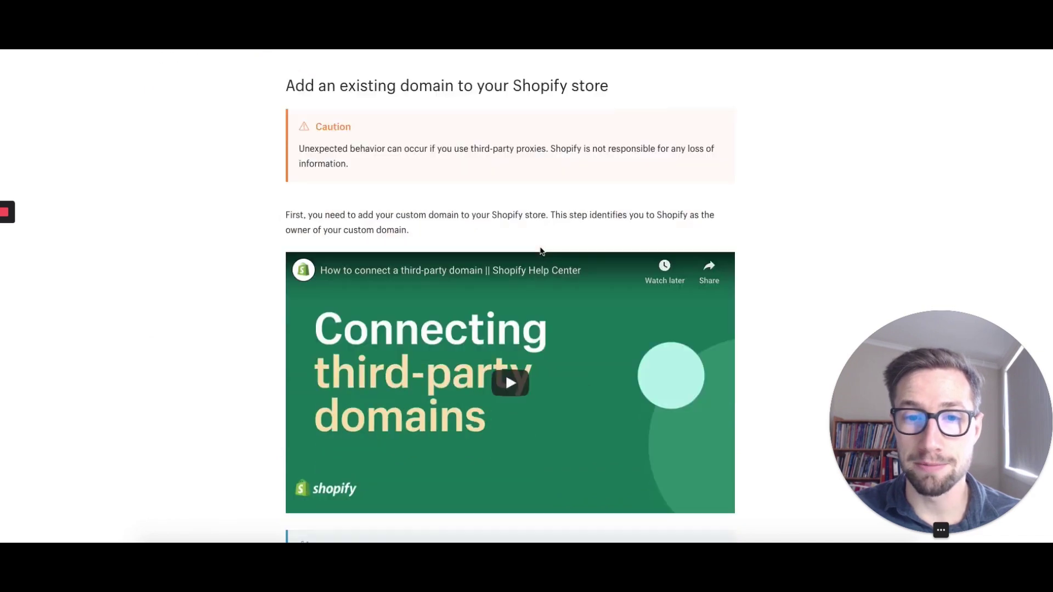
pyautogui.scroll(-1, 569, 299)
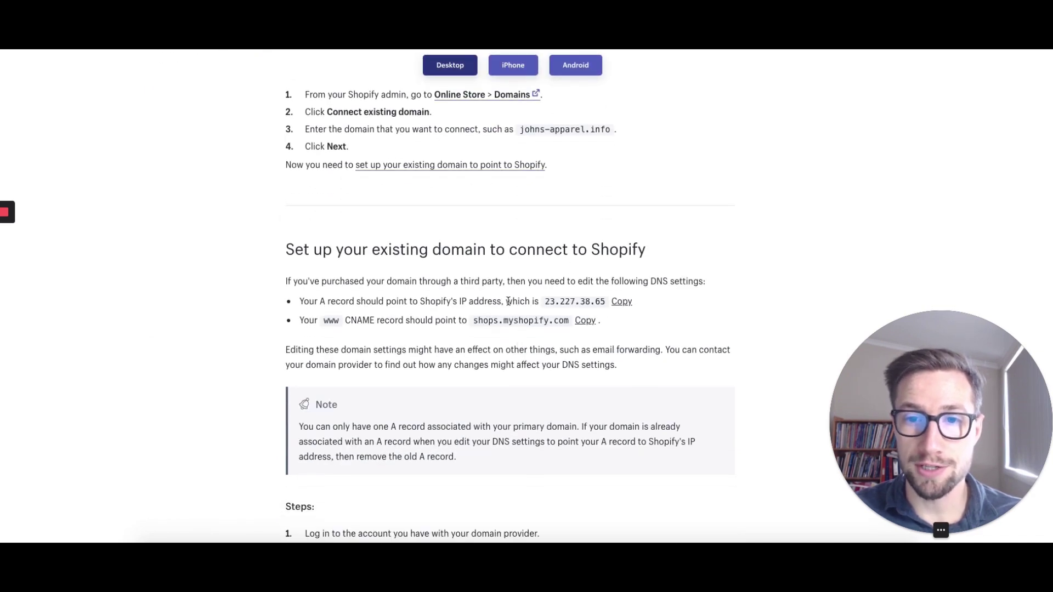
pyautogui.scroll(-1, 492, 324)
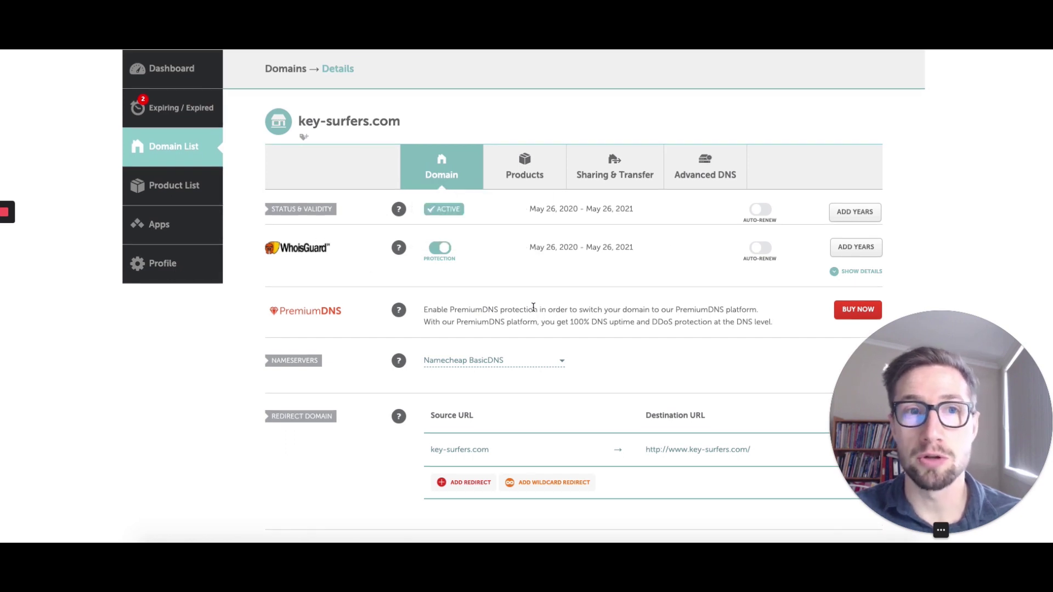
# Open key-surfers.com's Advanced DNS settings in Namecheap and scroll to the host records
pyautogui.scroll(2, 535, 308)
pyautogui.scroll(-4, 543, 324)
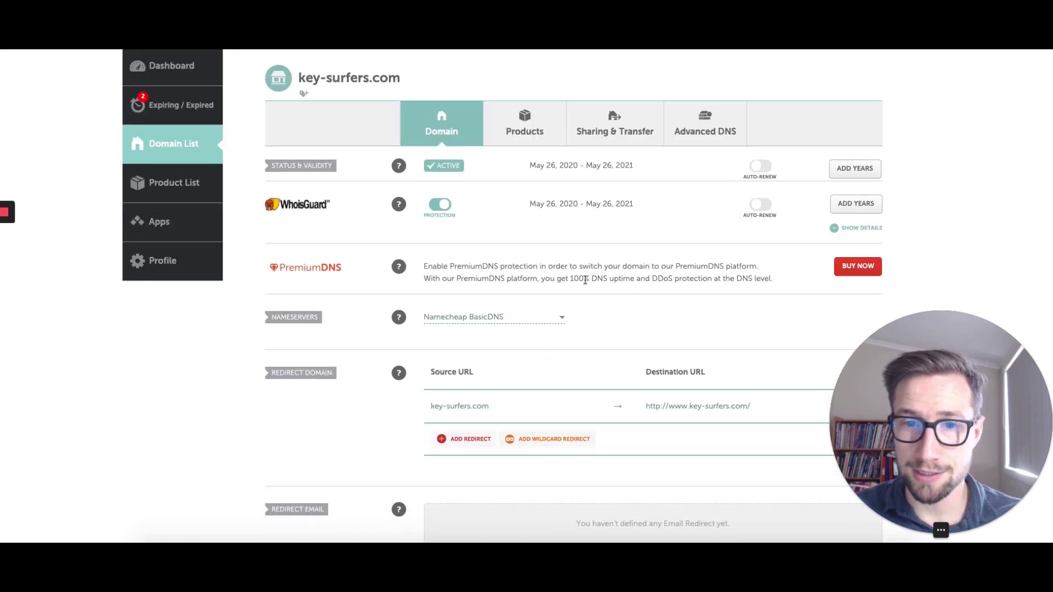
pyautogui.click(692, 140)
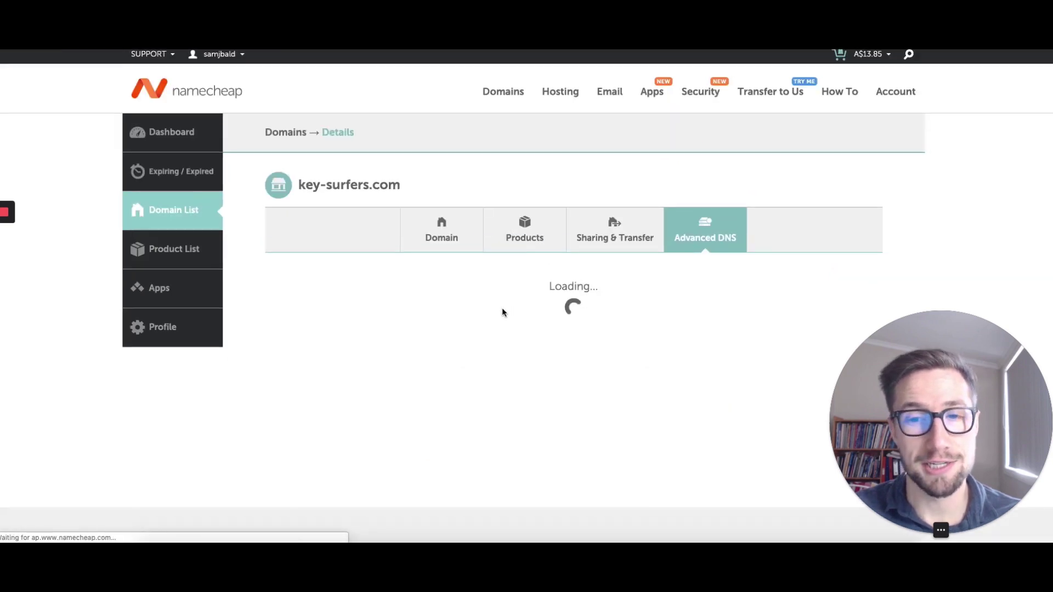
pyautogui.scroll(-3, 511, 312)
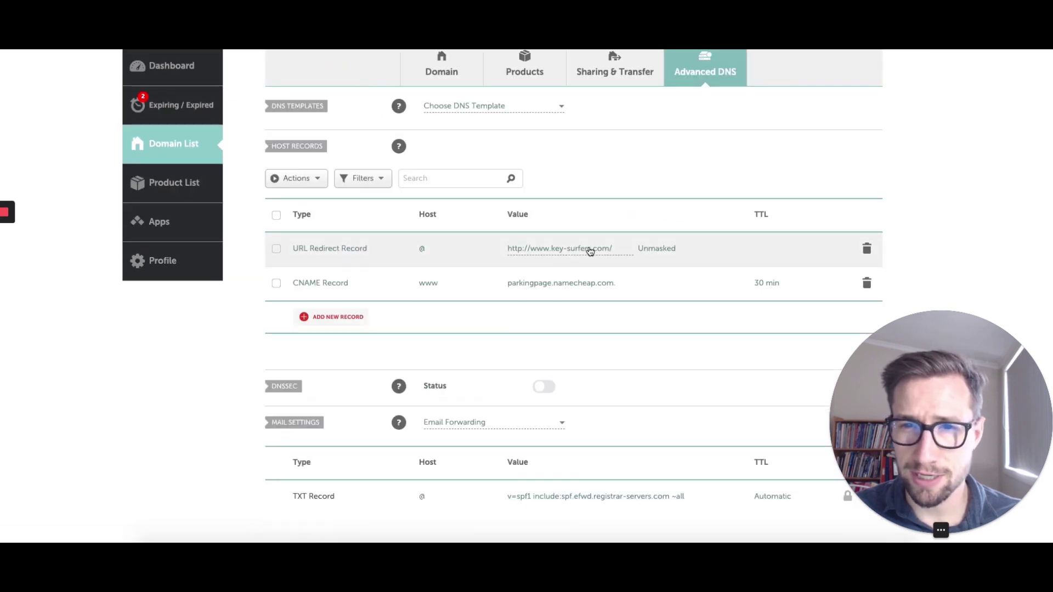
# Delete the parking-page www CNAME record, keeping the URL Redirect record
pyautogui.click(867, 250)
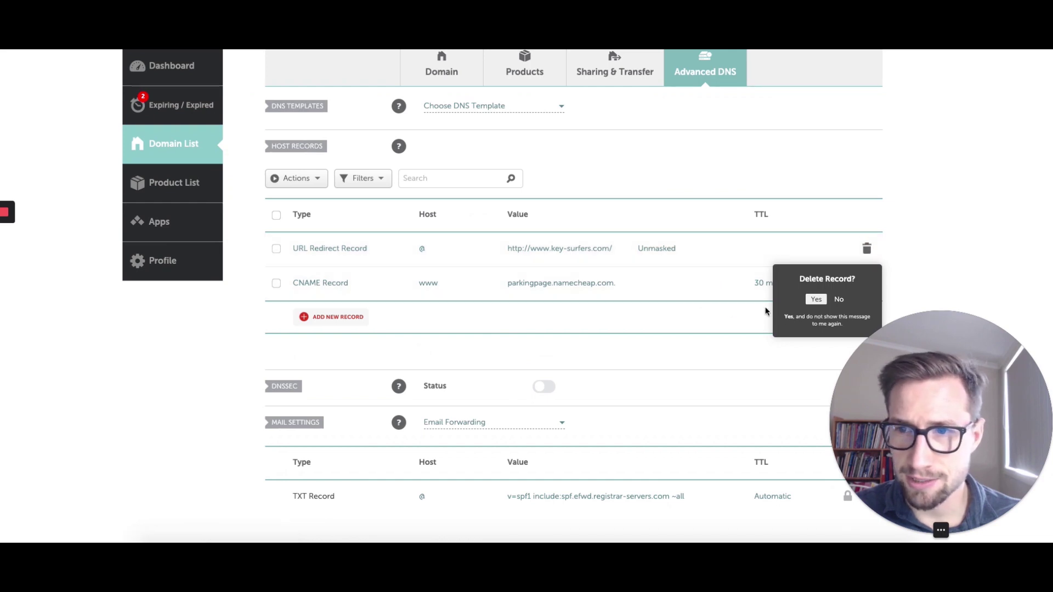
pyautogui.click(839, 301)
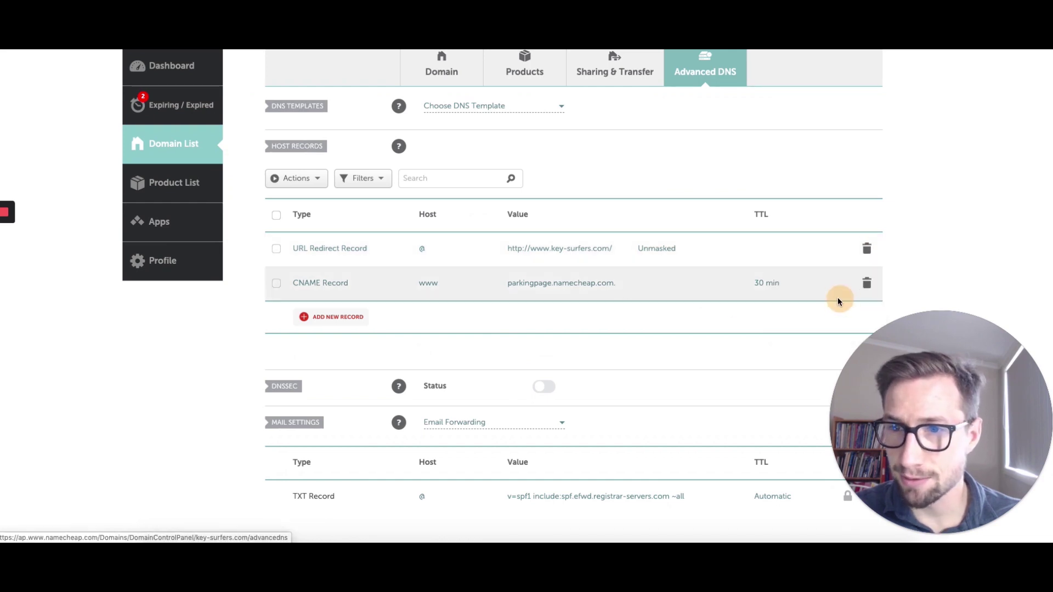
pyautogui.click(866, 283)
pyautogui.click(820, 333)
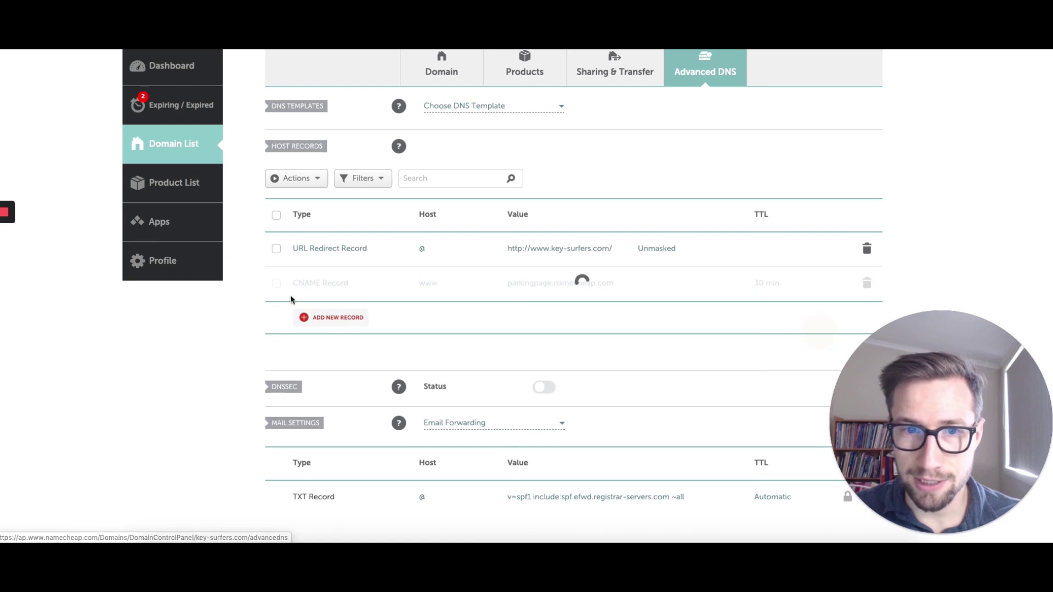
# Add and save an A record with host @ pointing to 23.227.38.65
pyautogui.click(324, 281)
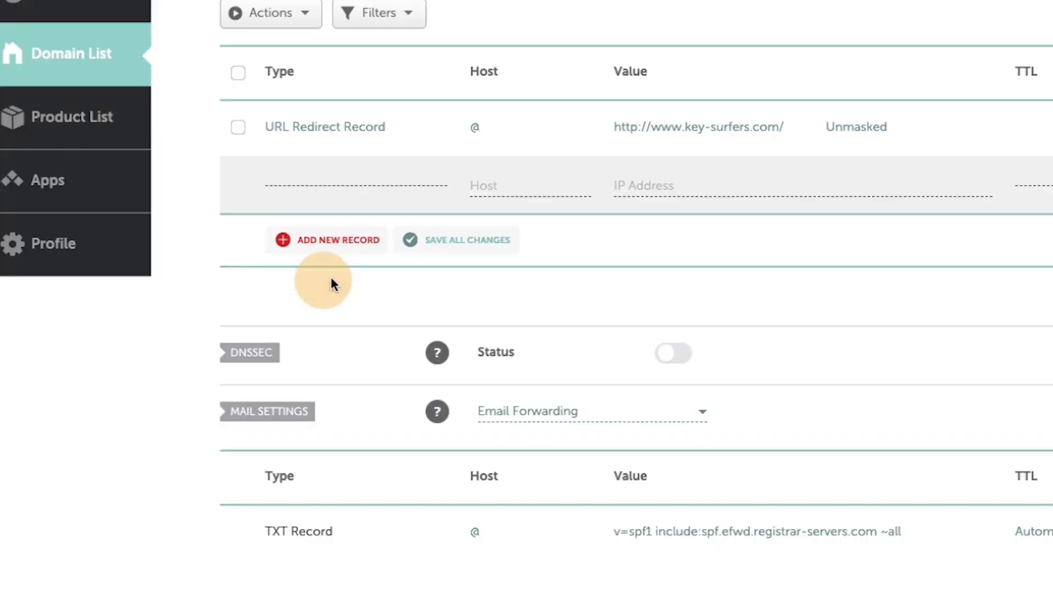
pyautogui.click(333, 284)
pyautogui.click(310, 211)
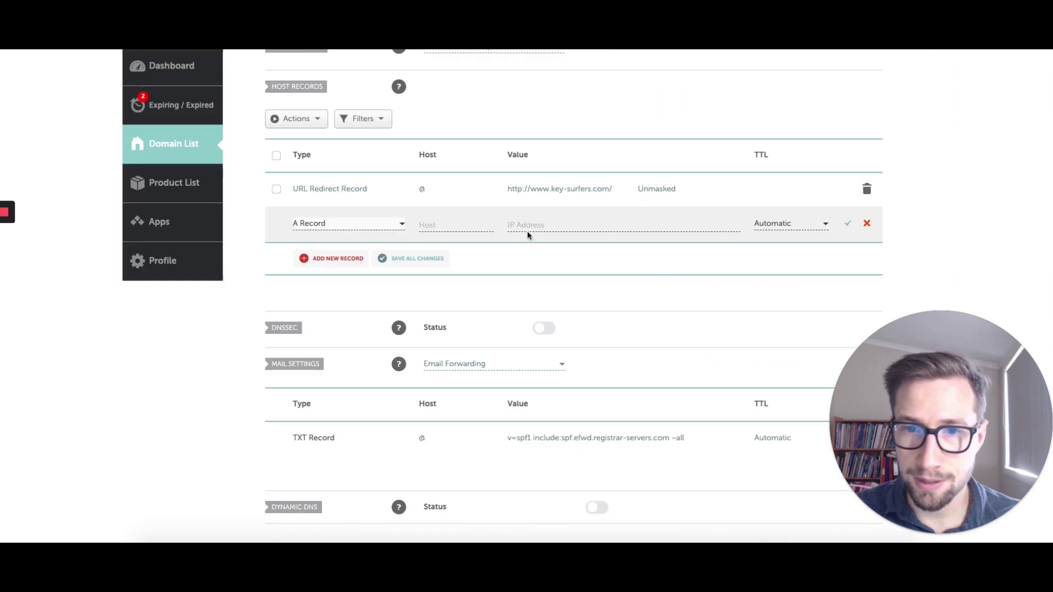
pyautogui.click(529, 222)
pyautogui.write('23.227.38.65')
pyautogui.click(457, 223)
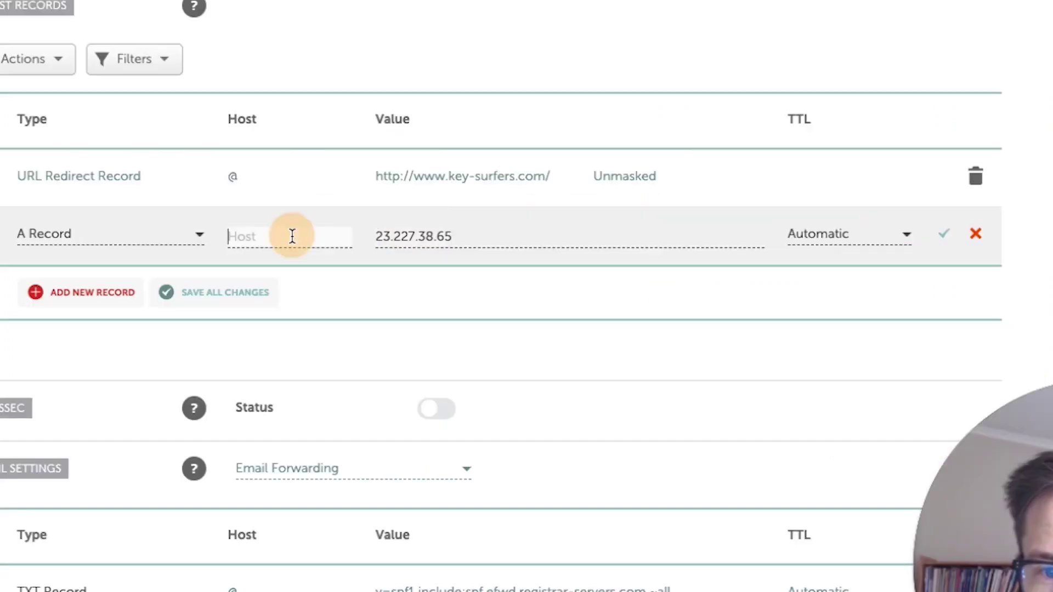
pyautogui.write('@')
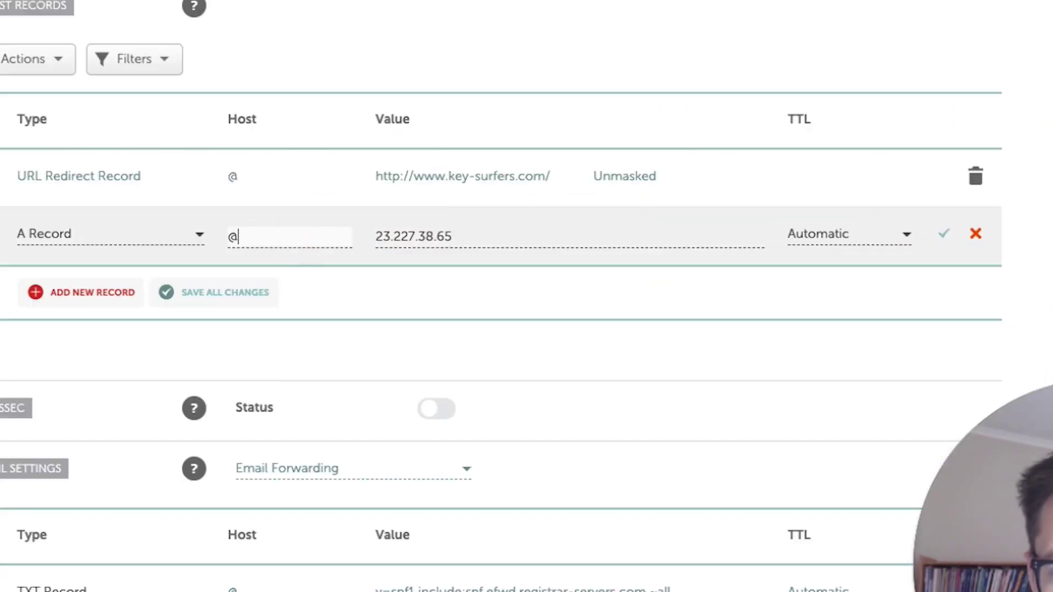
pyautogui.click(944, 233)
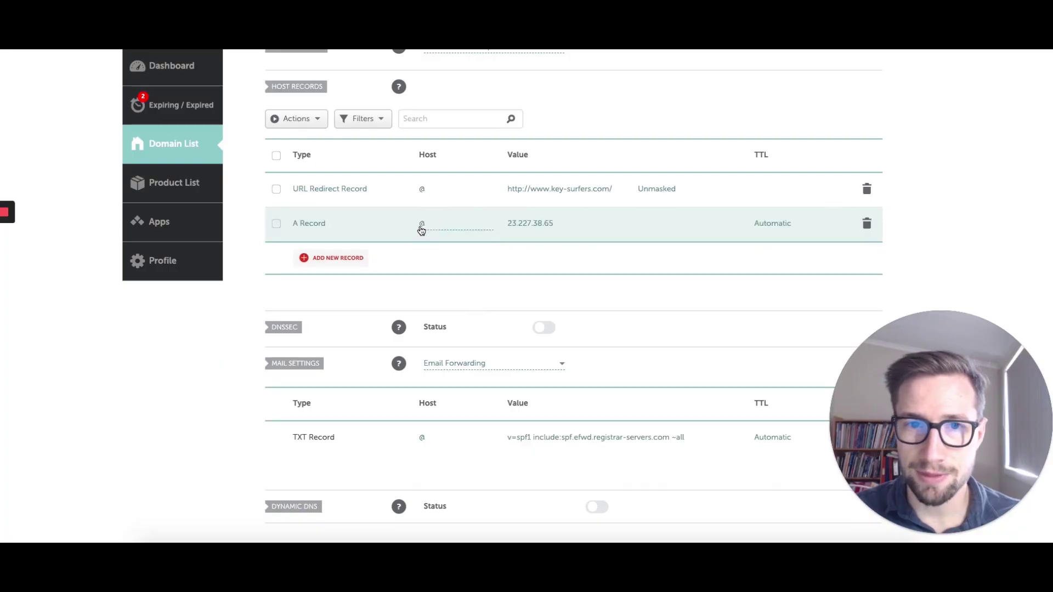
# Add a CNAME record row and copy shops.myshopify.com from the Shopify help page
pyautogui.click(350, 258)
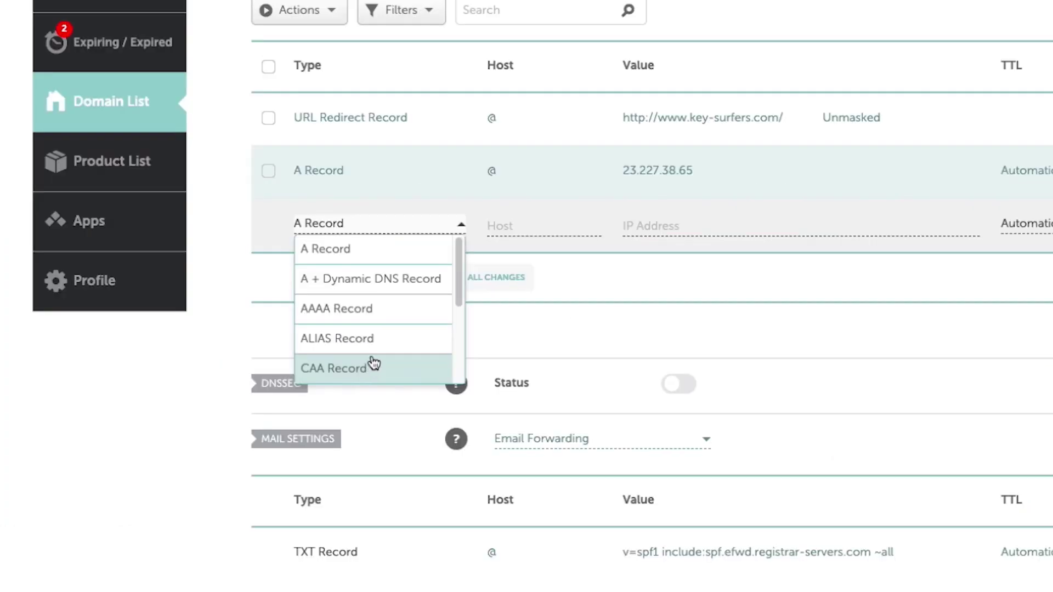
pyautogui.scroll(-1, 346, 313)
pyautogui.click(377, 358)
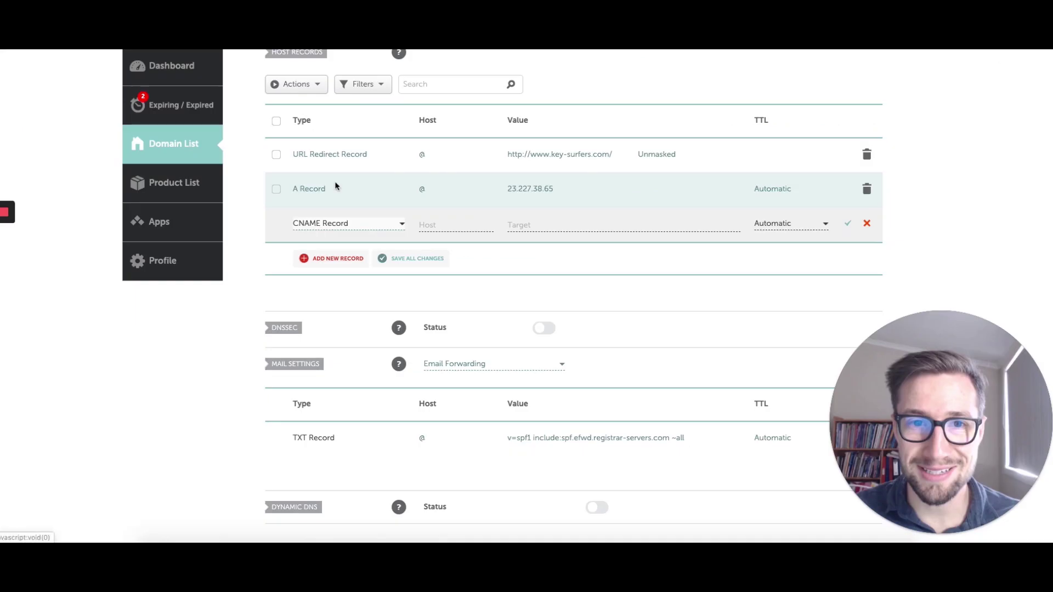
pyautogui.hotkey('ctrl', 'Tab')
pyautogui.moveTo(474, 310); pyautogui.dragTo(568, 312)
pyautogui.hotkey('ctrl', 'c')
pyautogui.hotkey('ctrl', 'shift', 'Tab')
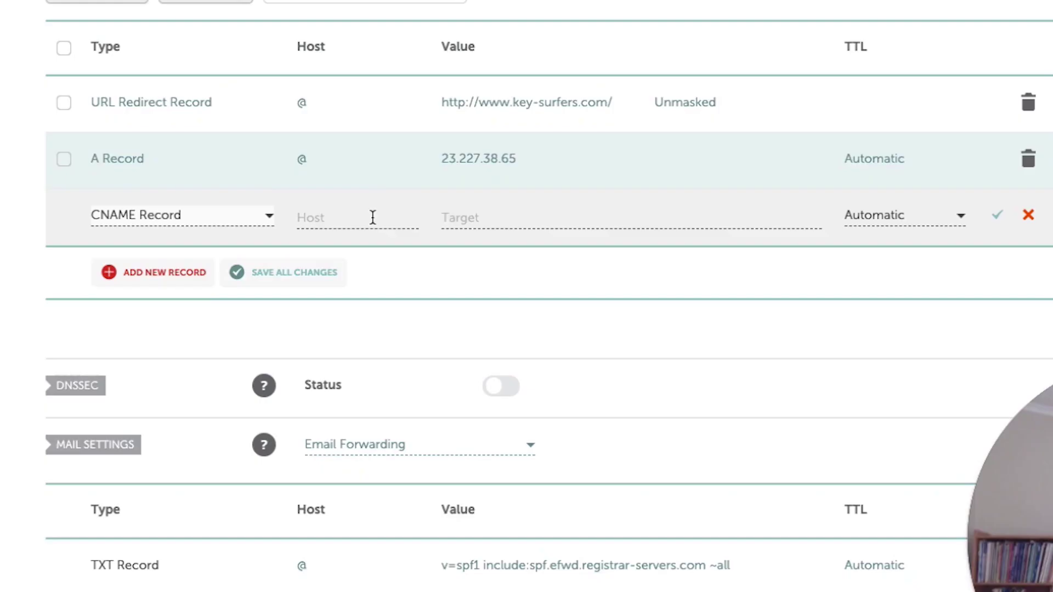
# Fill in the CNAME host and target shops.myshopify.com, then save the record
pyautogui.click(457, 215)
pyautogui.write('@')
pyautogui.press('Tab')
pyautogui.hotkey('ctrl', 'v')
pyautogui.moveTo(360, 223); pyautogui.dragTo(219, 214)
pyautogui.write('www@')
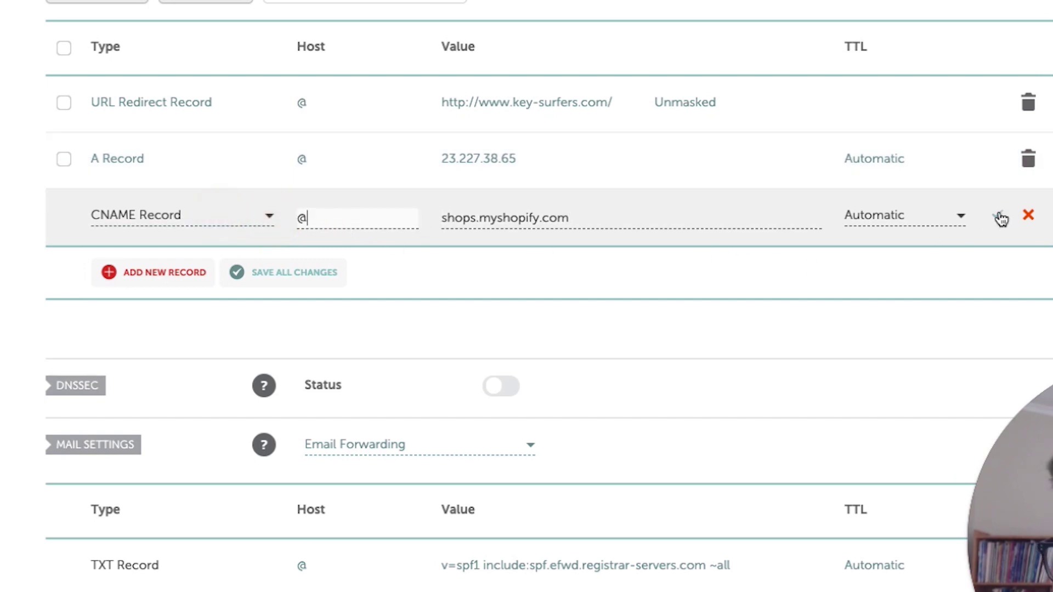
pyautogui.click(997, 215)
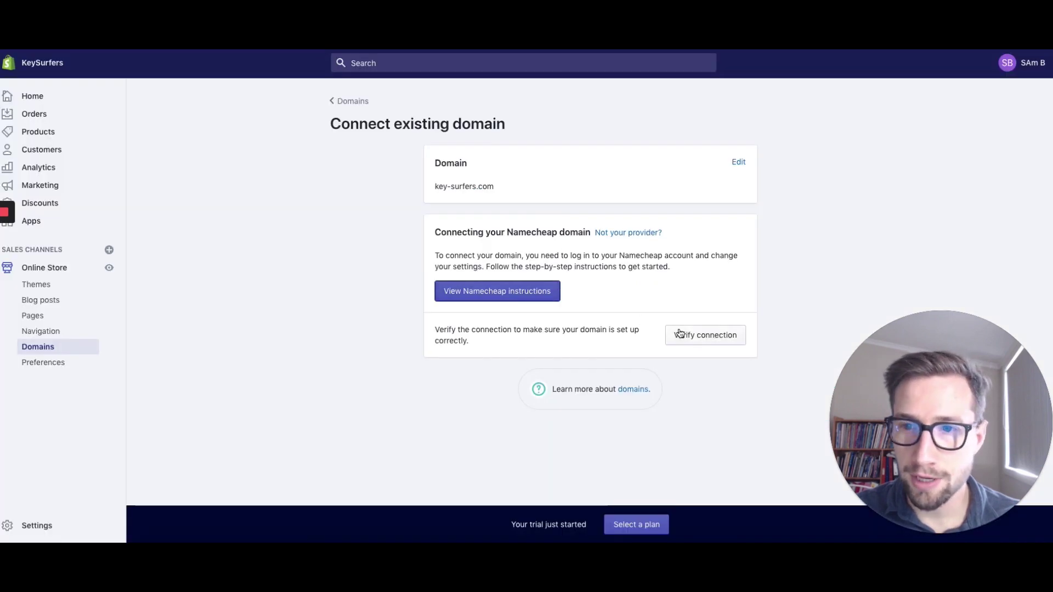
# Verify the connection and highlight the CNAME (www) error while the A record passes
pyautogui.click(680, 335)
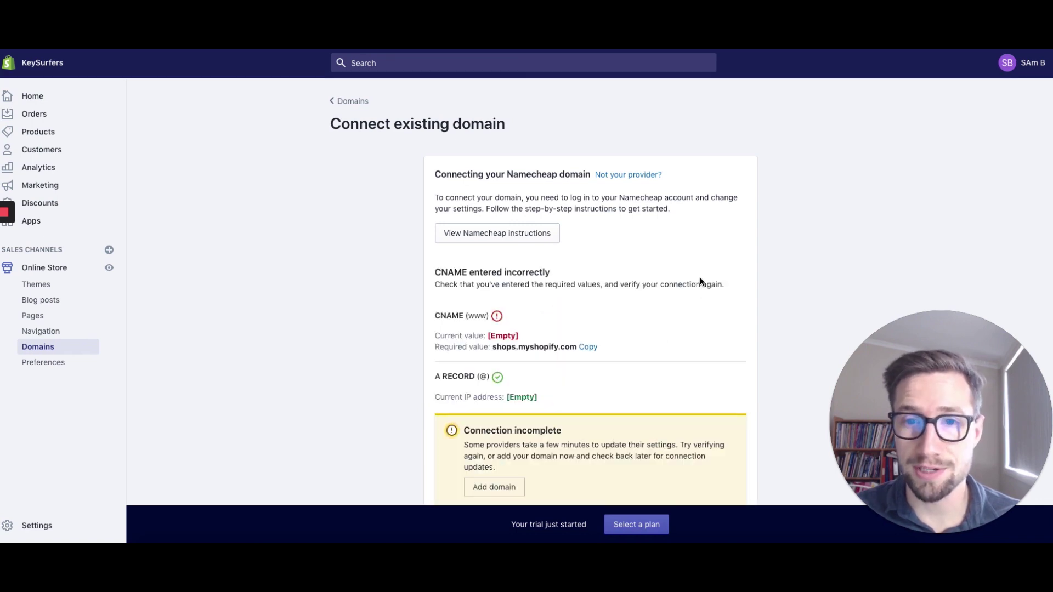
pyautogui.scroll(-1, 627, 337)
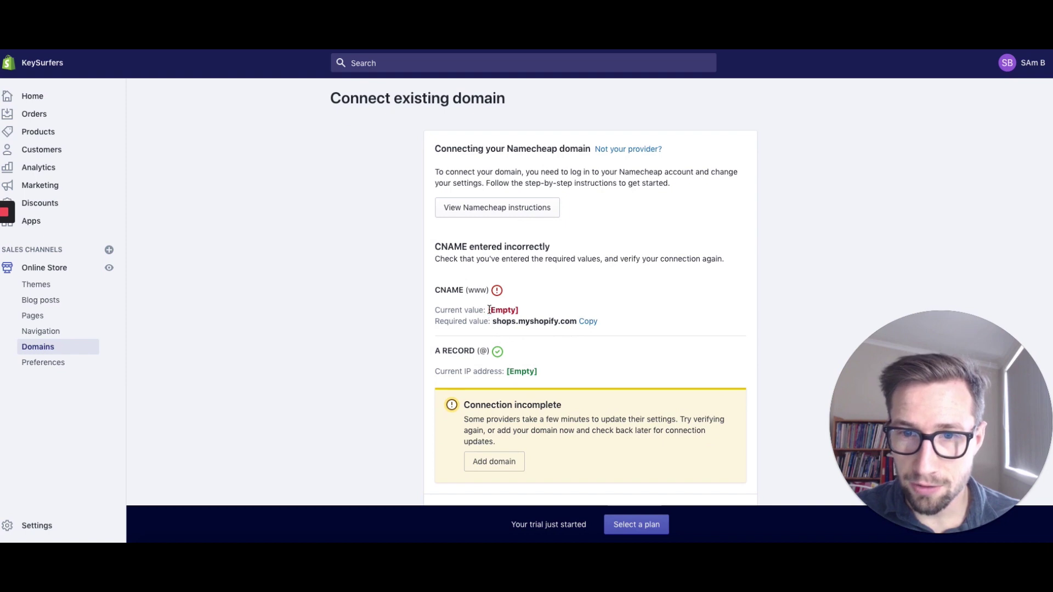
pyautogui.click(535, 304)
pyautogui.doubleClick(478, 286)
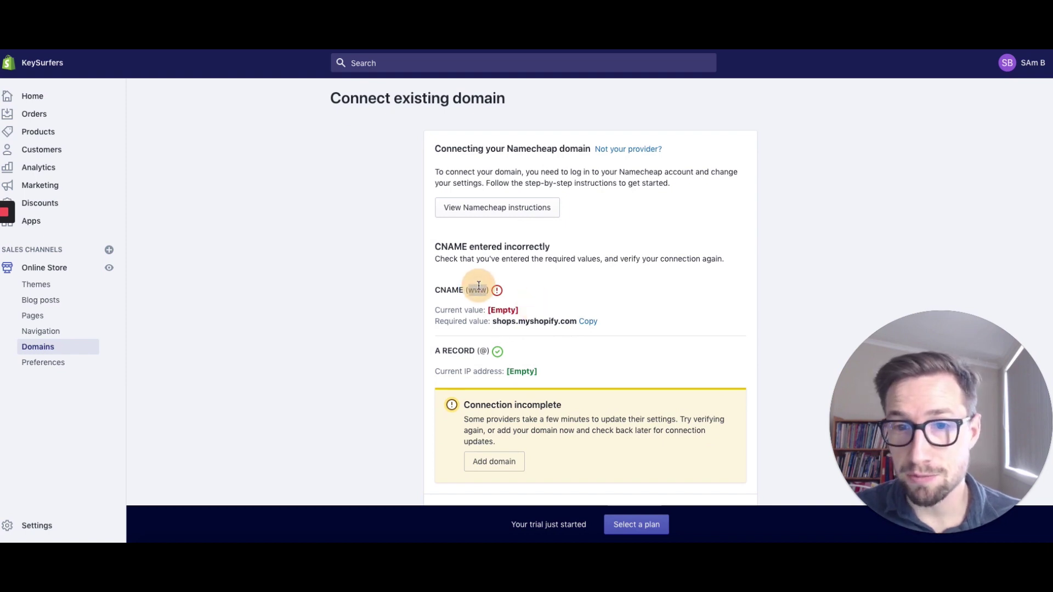
pyautogui.click(478, 285)
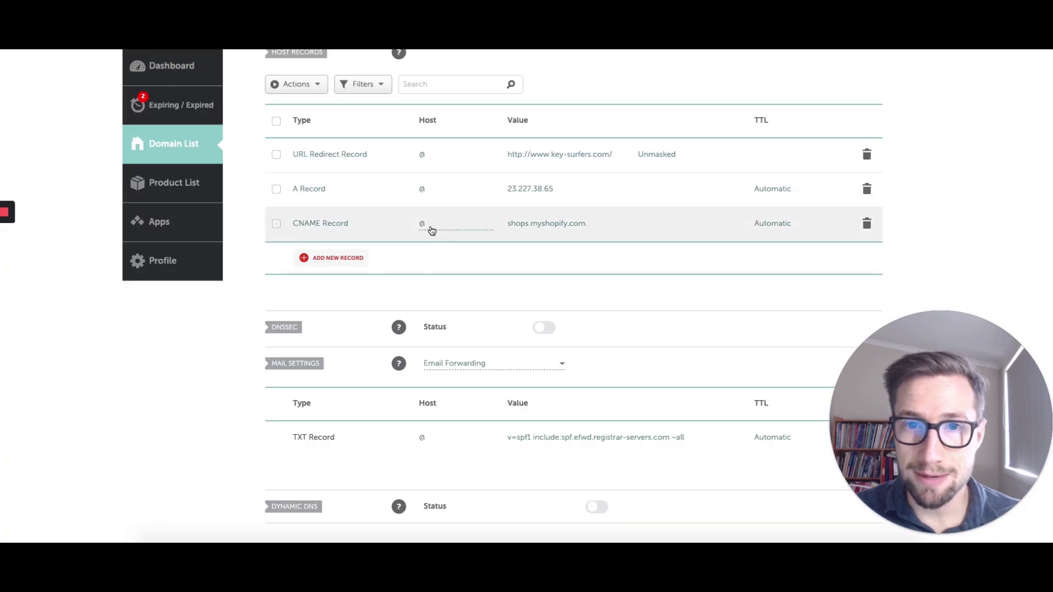
# Edit the Namecheap CNAME record's host value to fix it from @
pyautogui.click(418, 223)
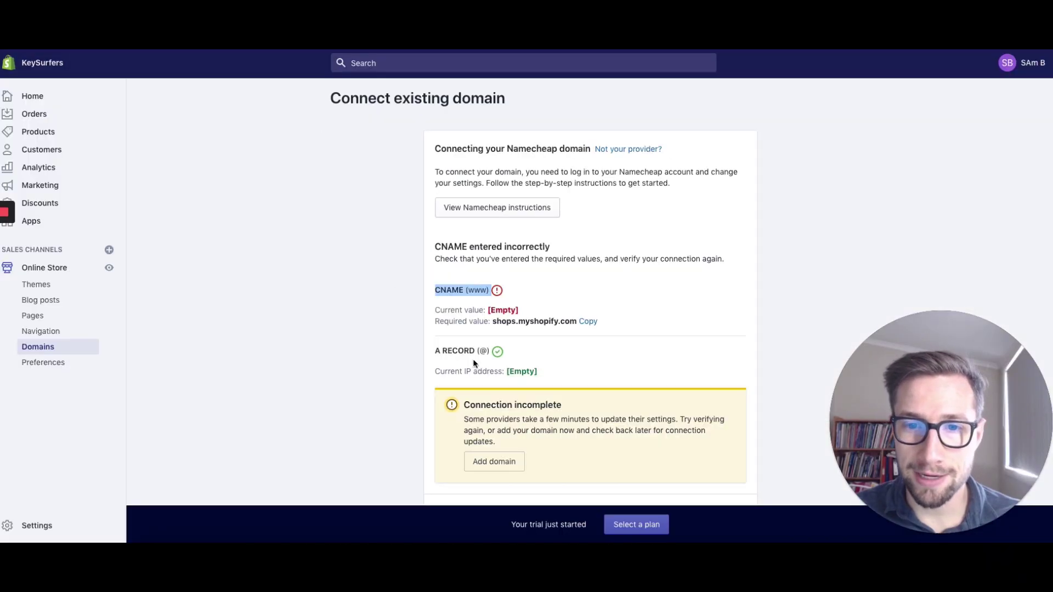
# Verify again so key-surfers.com shows as connected primary domain, SSL pending
pyautogui.scroll(-3, 474, 363)
pyautogui.click(690, 437)
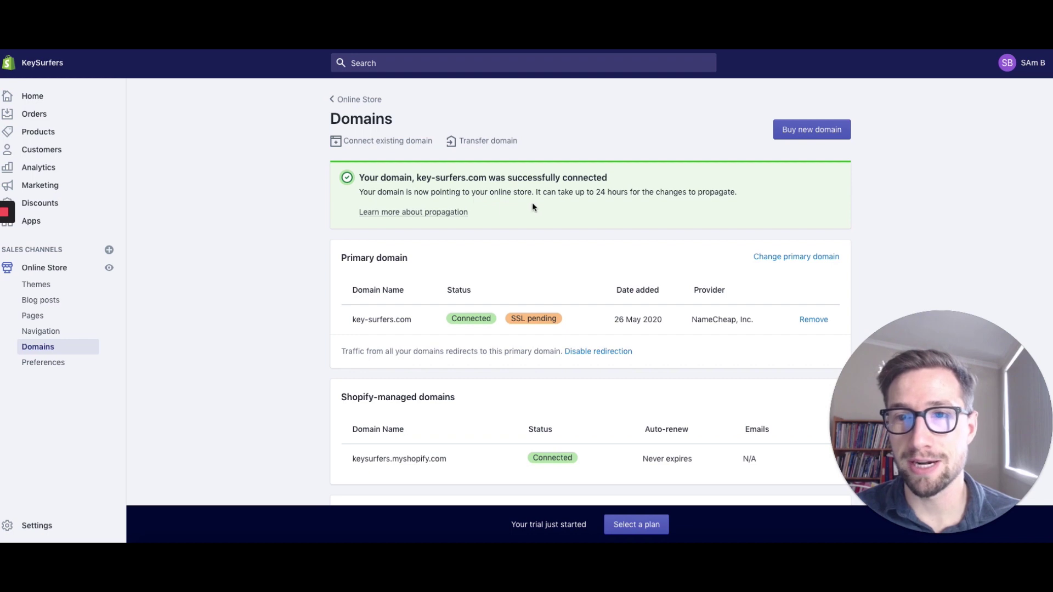
pyautogui.doubleClick(600, 191)
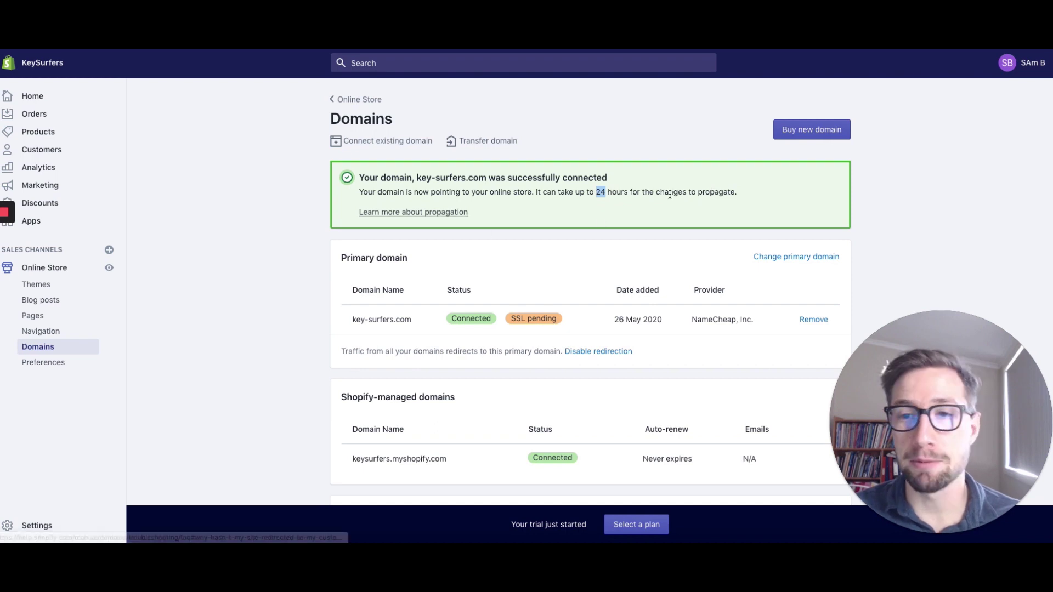
pyautogui.doubleClick(707, 191)
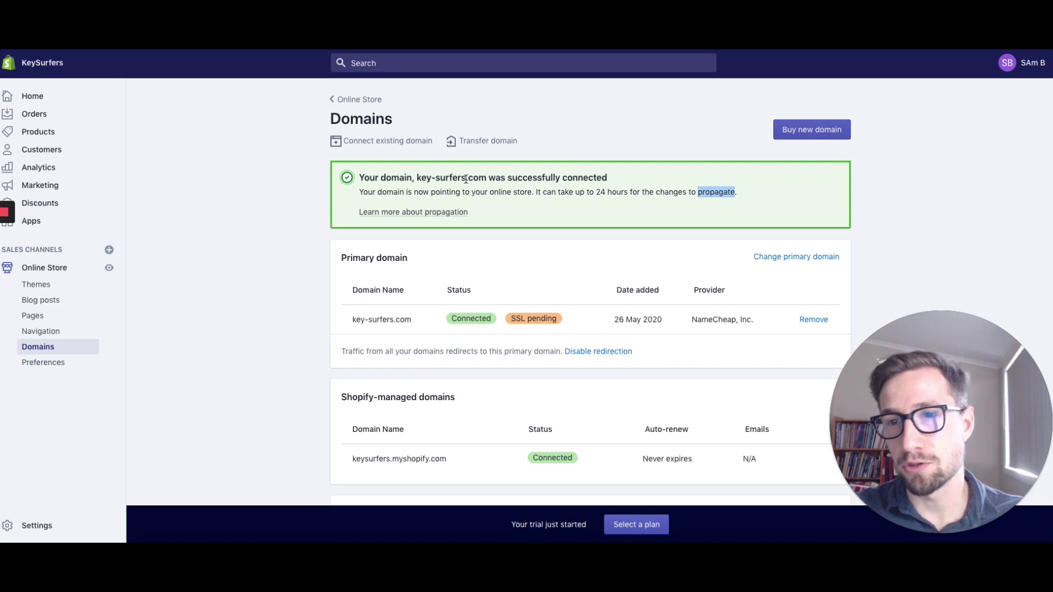
pyautogui.scroll(-3, 505, 194)
pyautogui.scroll(3, 505, 194)
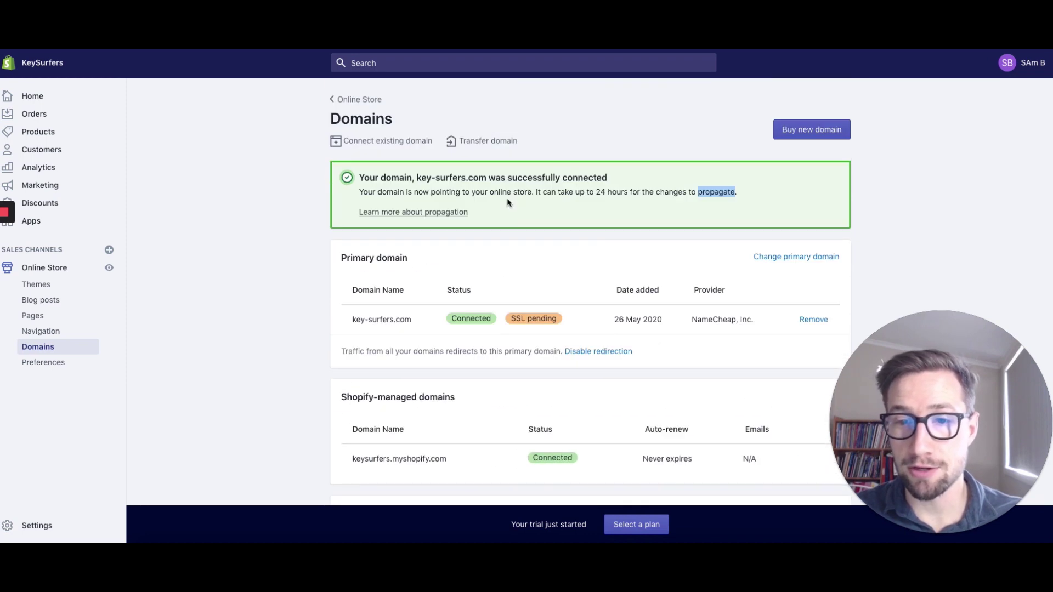